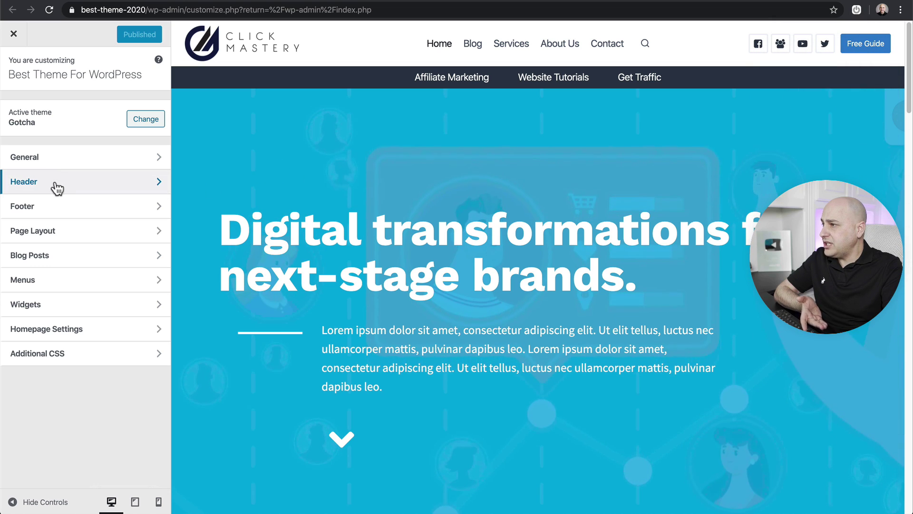
In the desktop header builder, move Search in the main row rightward beside Social
{"action": "left_click", "coordinate": [56, 182]}
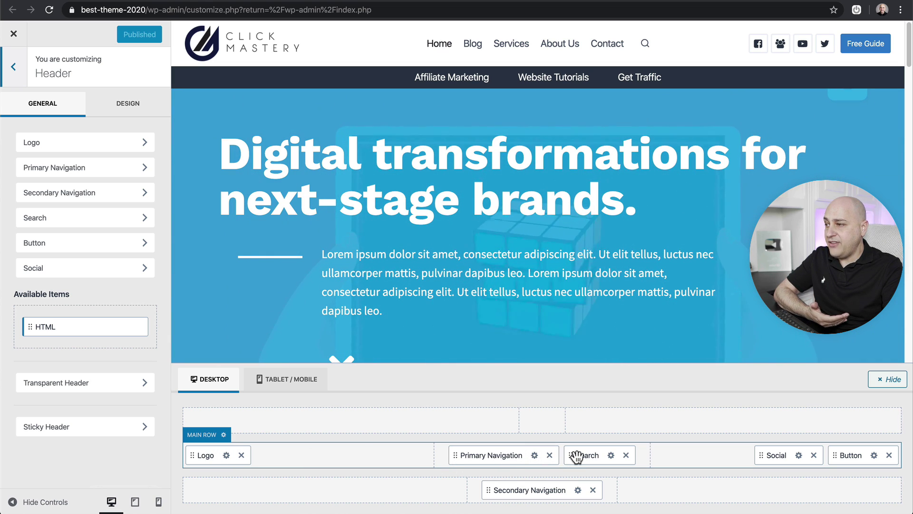
{"action": "left_click_drag", "start_coordinate": [577, 456], "coordinate": [700, 457]}
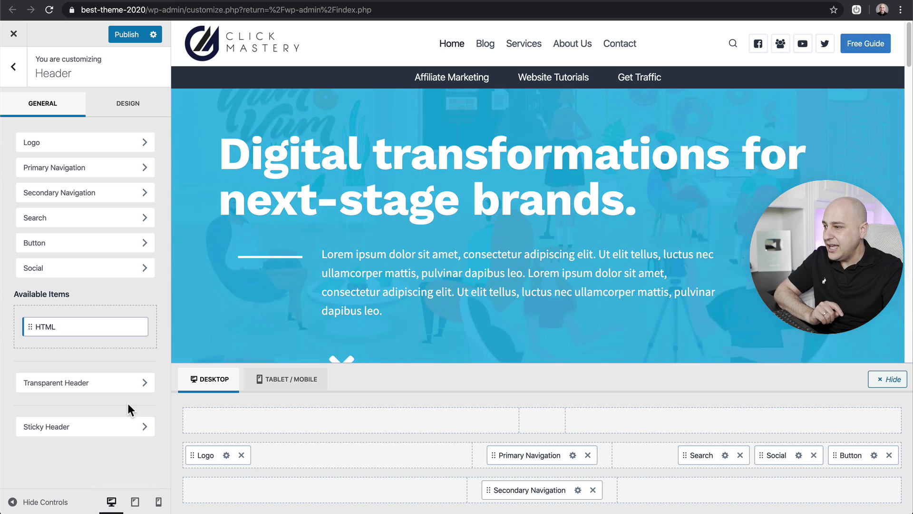
In mobile preview, centre the Logo in the main row and put Search Toggle in the left column
{"action": "left_click", "coordinate": [158, 505]}
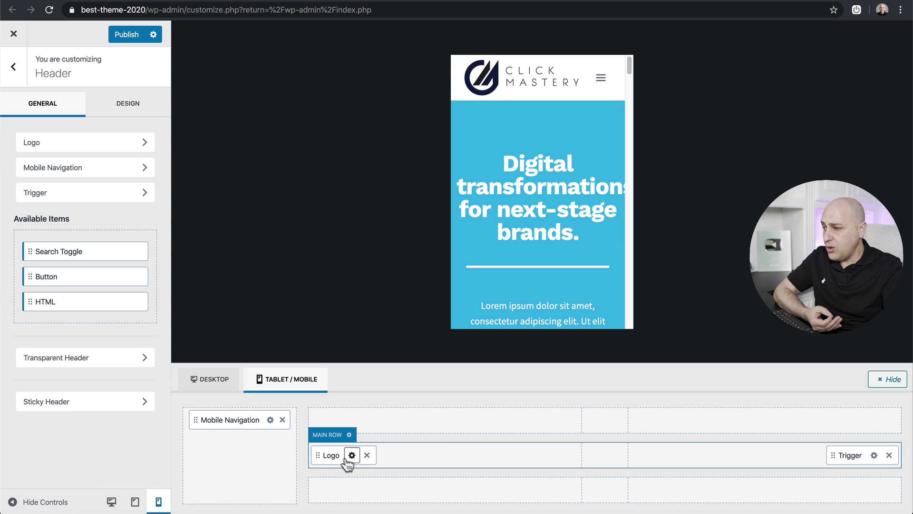
{"action": "left_click_drag", "start_coordinate": [331, 455], "coordinate": [603, 460]}
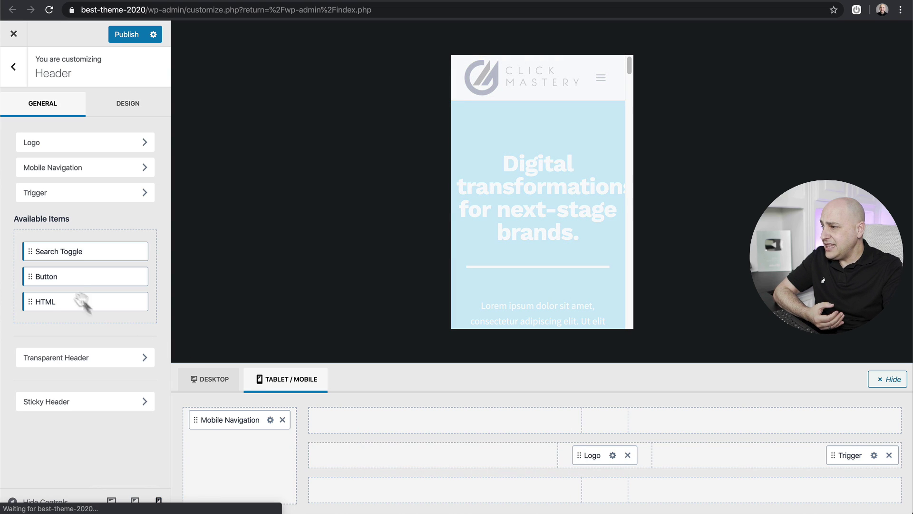
{"action": "left_click_drag", "start_coordinate": [67, 252], "coordinate": [366, 457]}
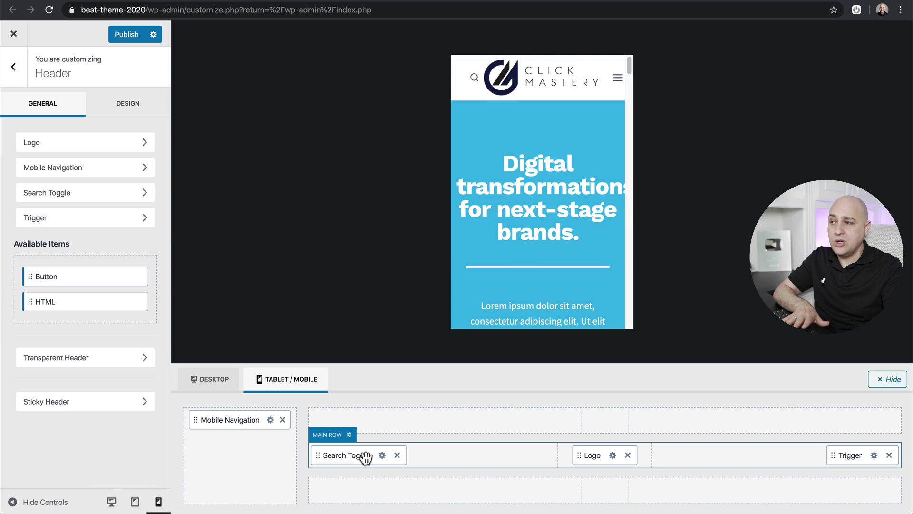
Set mobile Logo Max Width to 95 px and Main Row Min Height to 52 px, then return to desktop preview
{"action": "left_click", "coordinate": [613, 455]}
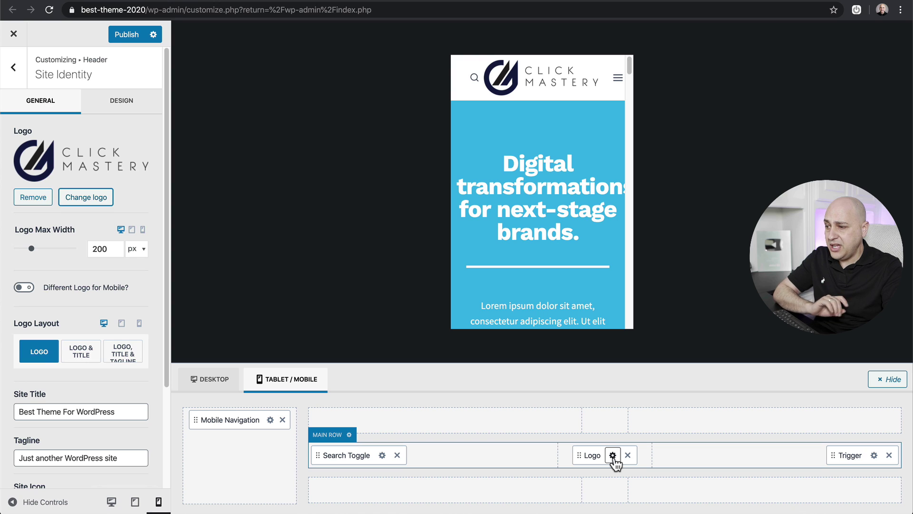
{"action": "left_click_drag", "start_coordinate": [33, 254], "coordinate": [26, 255]}
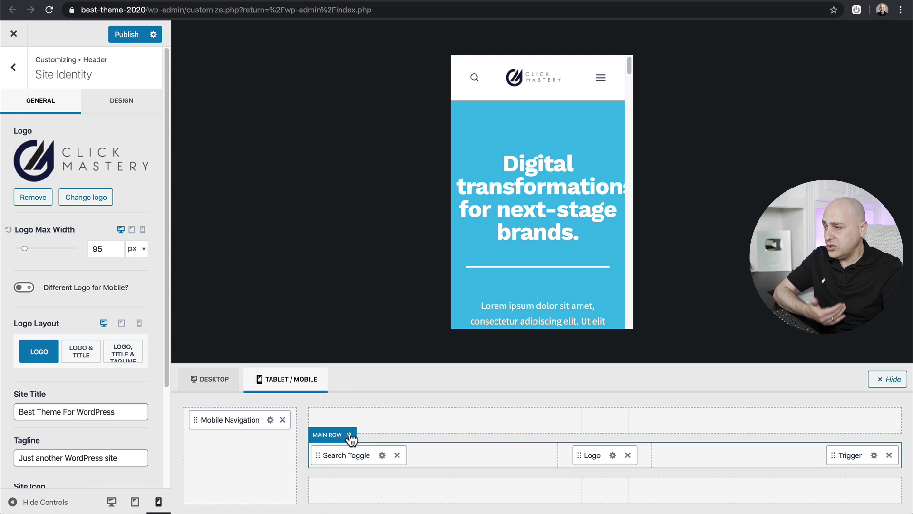
{"action": "left_click", "coordinate": [350, 435]}
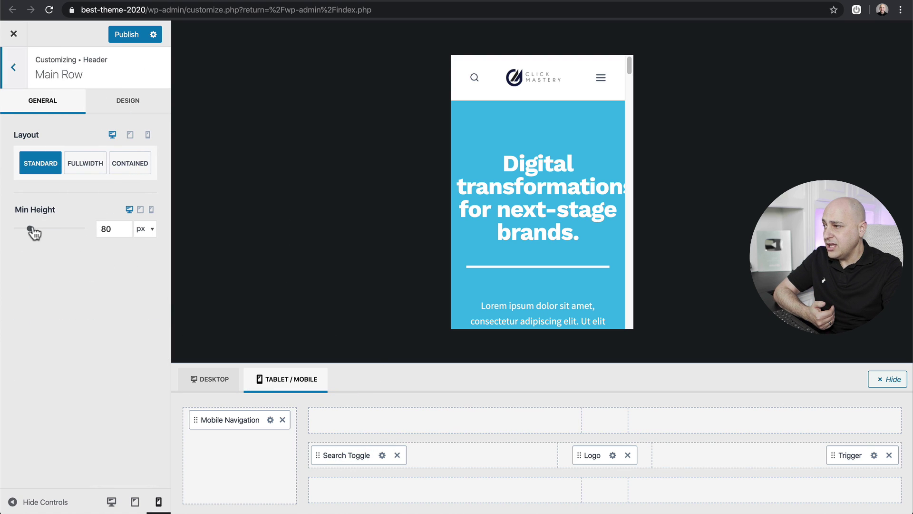
{"action": "left_click_drag", "start_coordinate": [31, 233], "coordinate": [29, 235]}
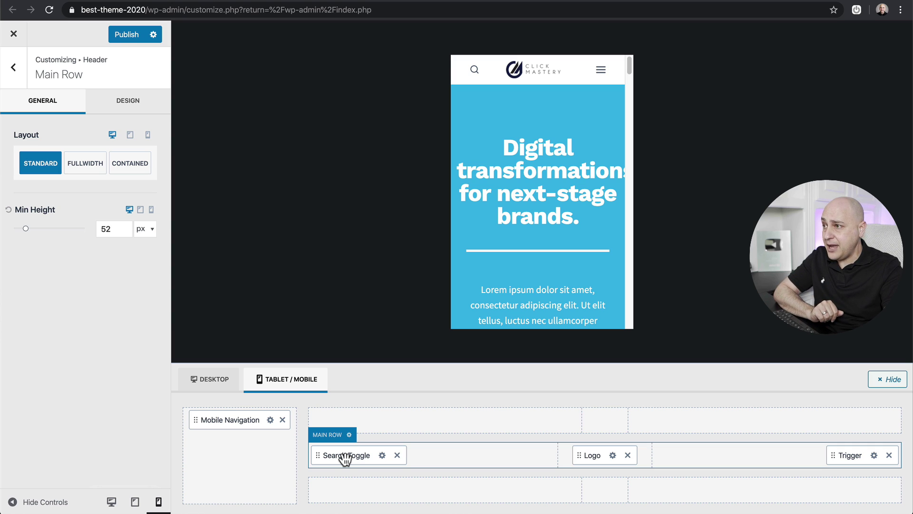
{"action": "left_click", "coordinate": [112, 502]}
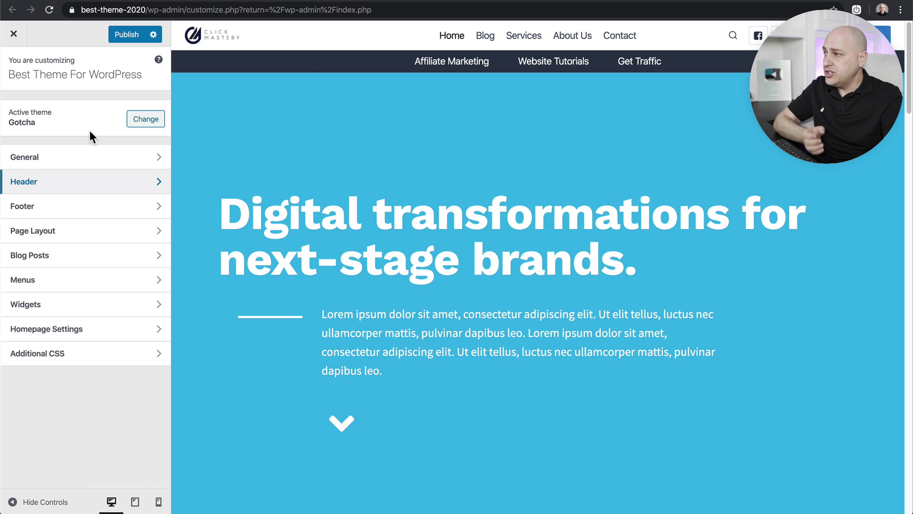
Open General › Colors to show the Global Palette and background colour settings
{"action": "left_click", "coordinate": [81, 157]}
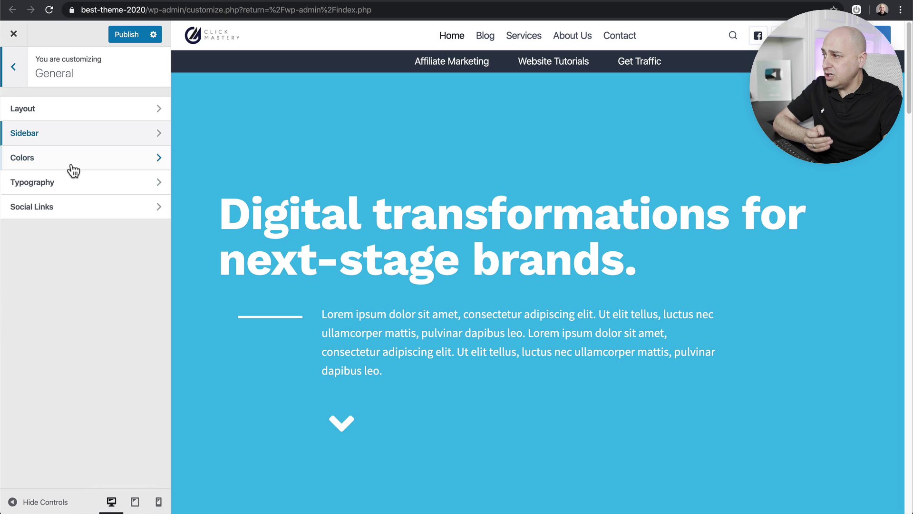
{"action": "left_click", "coordinate": [72, 165]}
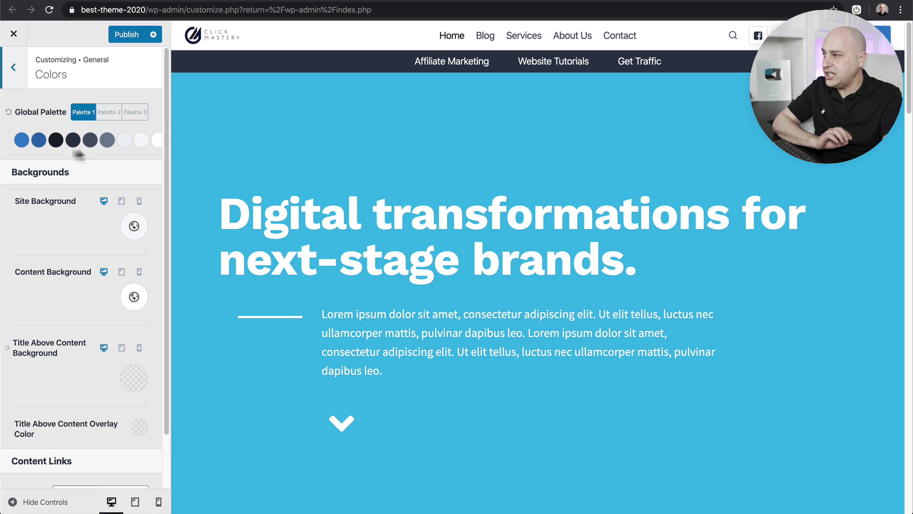
Inspect the Palette Color 2 and Site Background pickers without changes, then leave Colors
{"action": "left_click", "coordinate": [21, 141]}
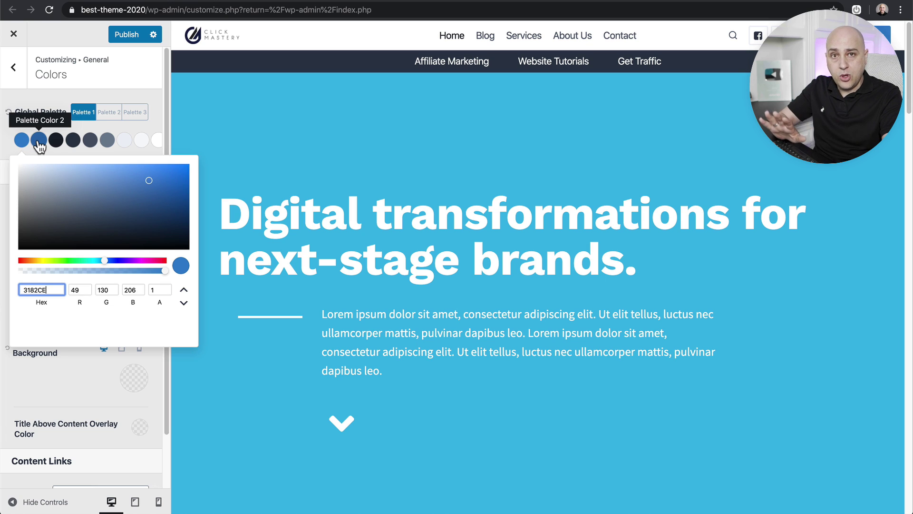
{"action": "left_click", "coordinate": [52, 93]}
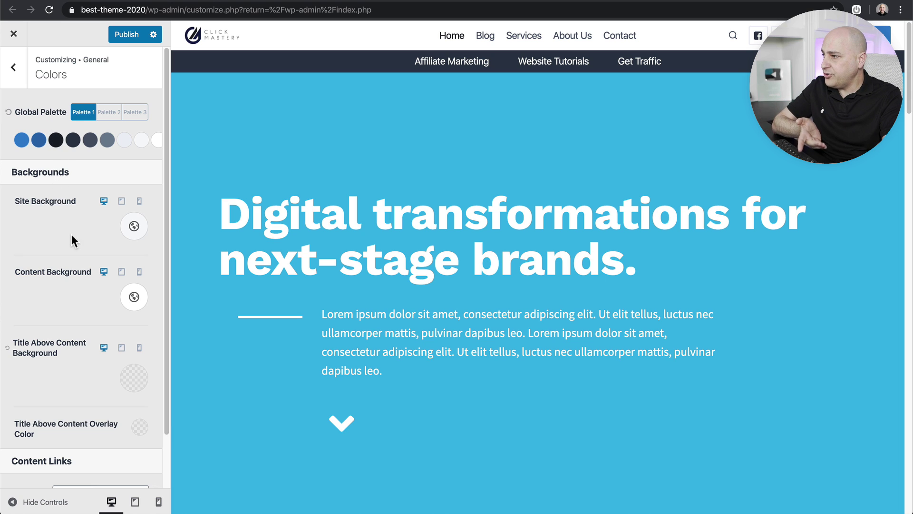
{"action": "left_click", "coordinate": [134, 227]}
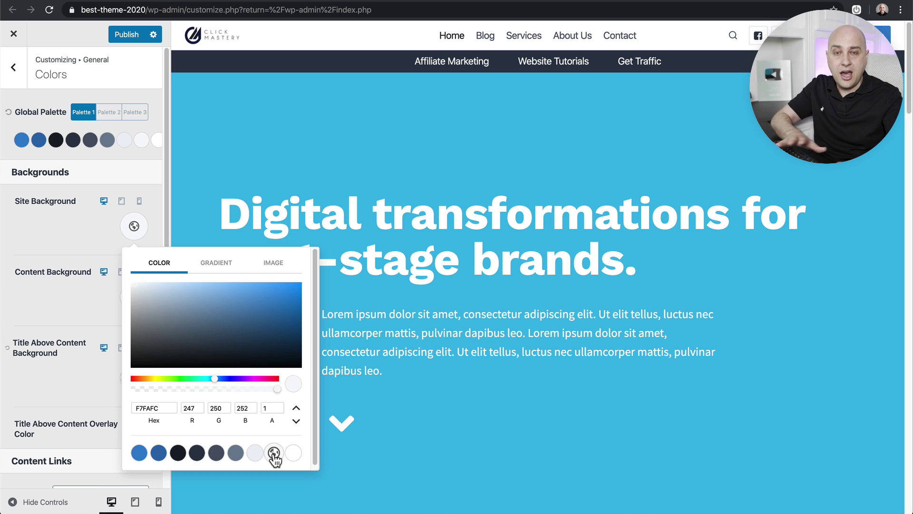
{"action": "left_click", "coordinate": [57, 251]}
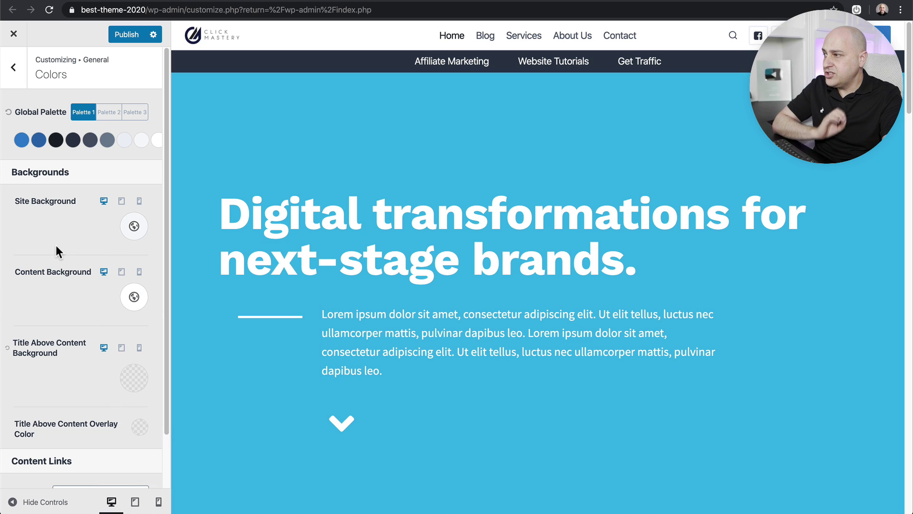
{"action": "scroll", "coordinate": [58, 247], "scroll_direction": "down", "scroll_amount": 2}
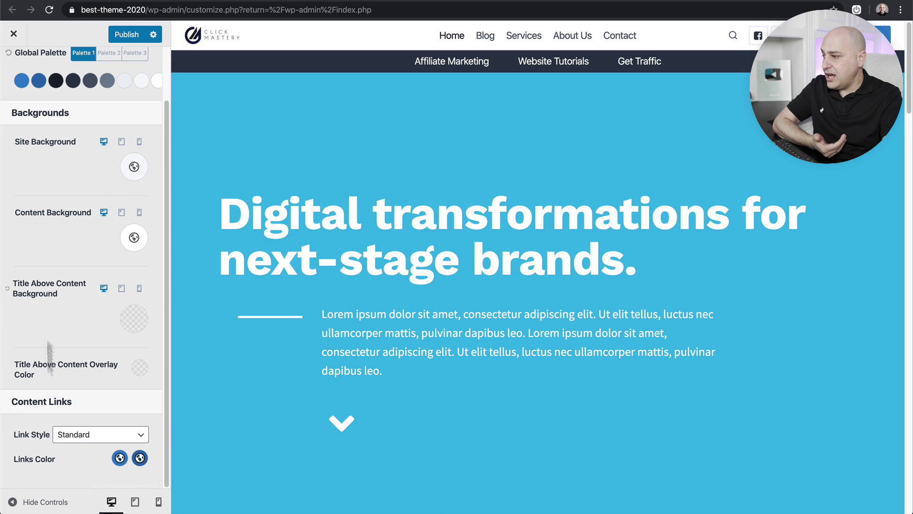
{"action": "scroll", "coordinate": [50, 281], "scroll_direction": "up", "scroll_amount": 2}
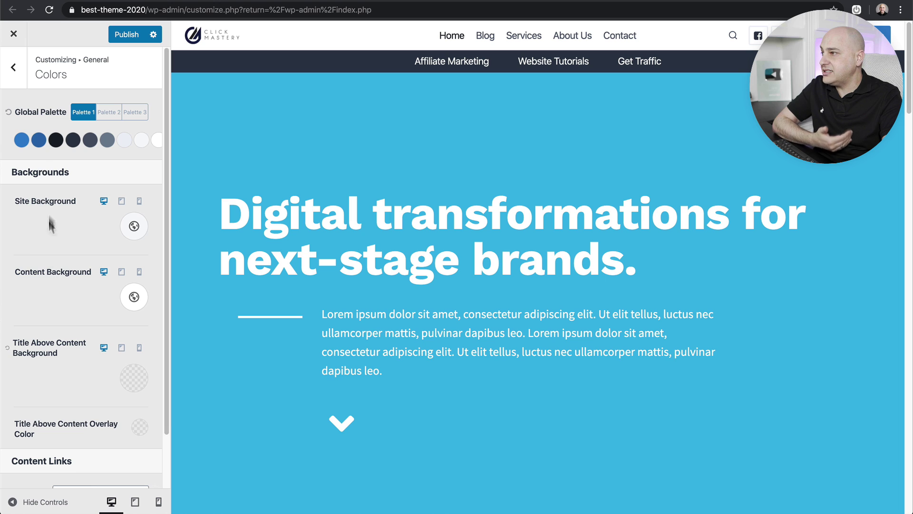
{"action": "left_click", "coordinate": [17, 77]}
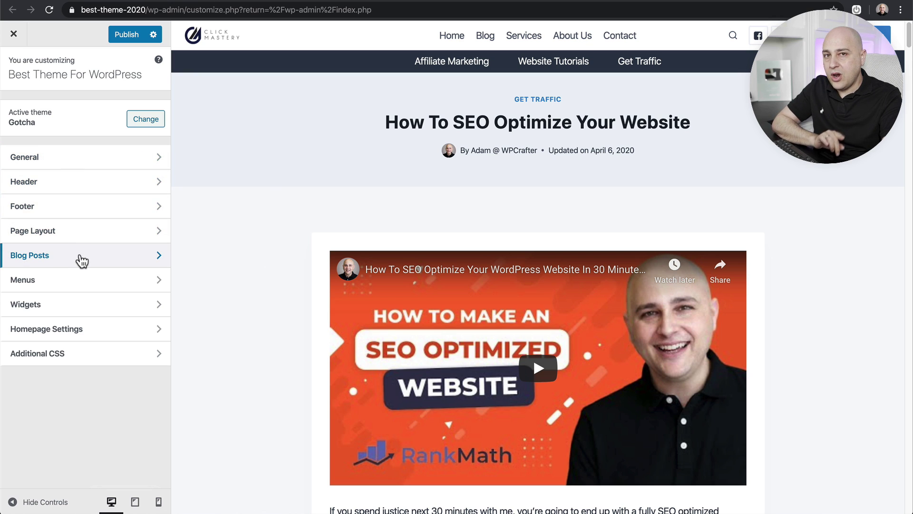
In Single Post Layout, try title placement and alignment, keeping the title above content and centred
{"action": "left_click", "coordinate": [81, 256]}
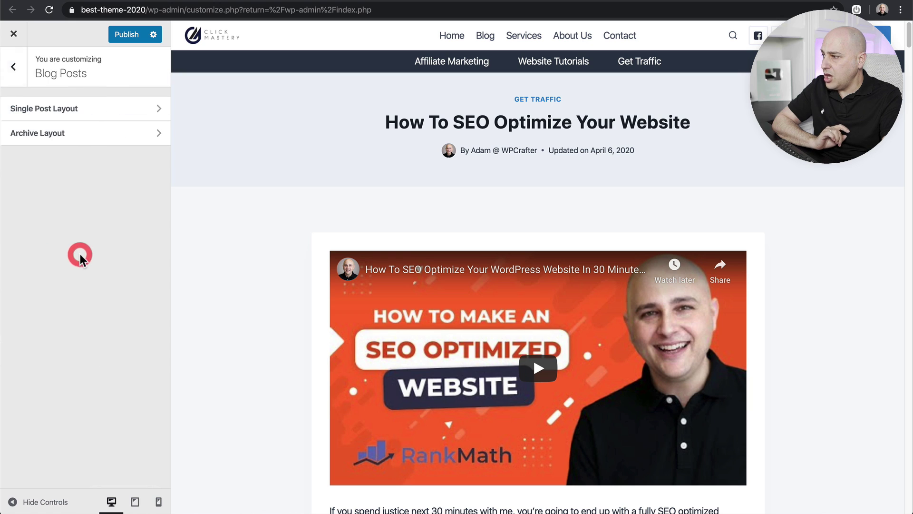
{"action": "left_click", "coordinate": [59, 107]}
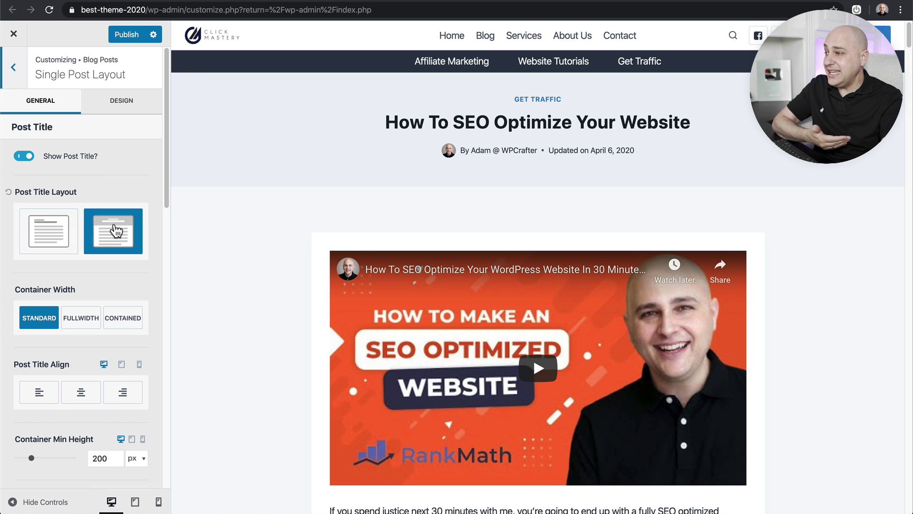
{"action": "left_click", "coordinate": [48, 233]}
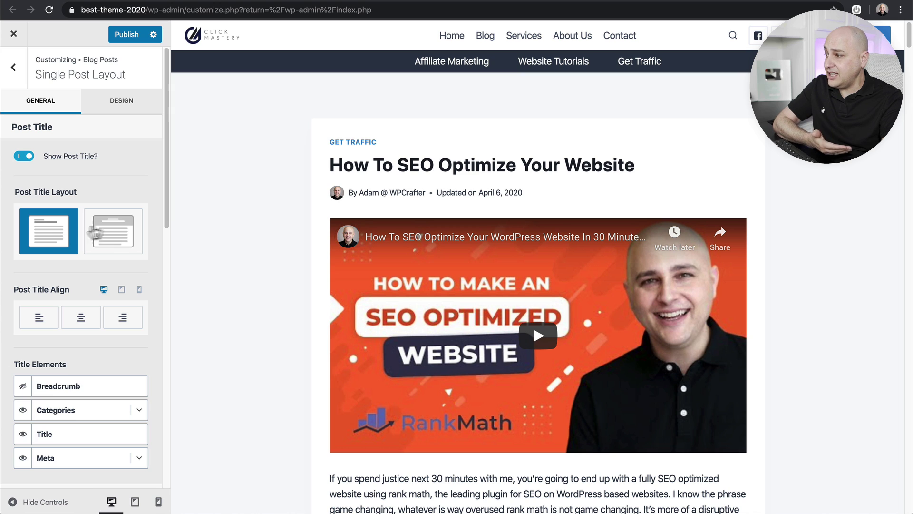
{"action": "left_click", "coordinate": [113, 231]}
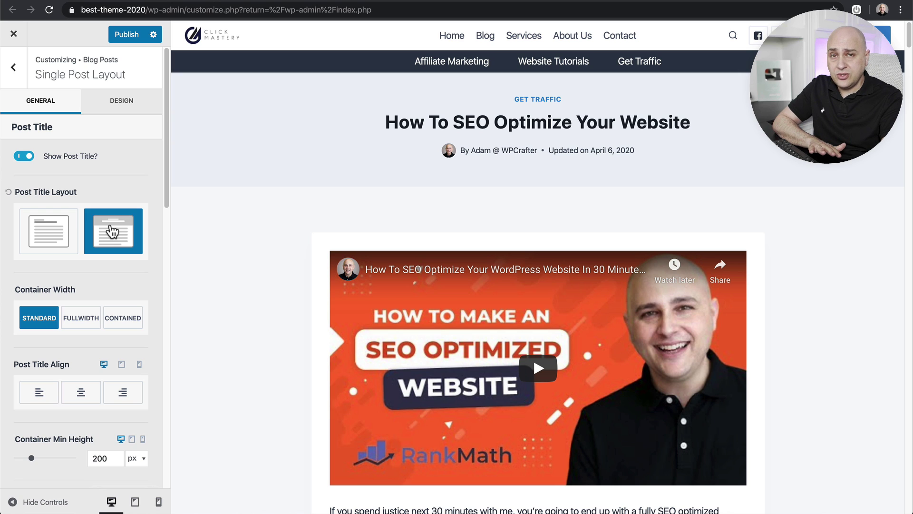
{"action": "scroll", "coordinate": [113, 231], "scroll_direction": "down", "scroll_amount": 1}
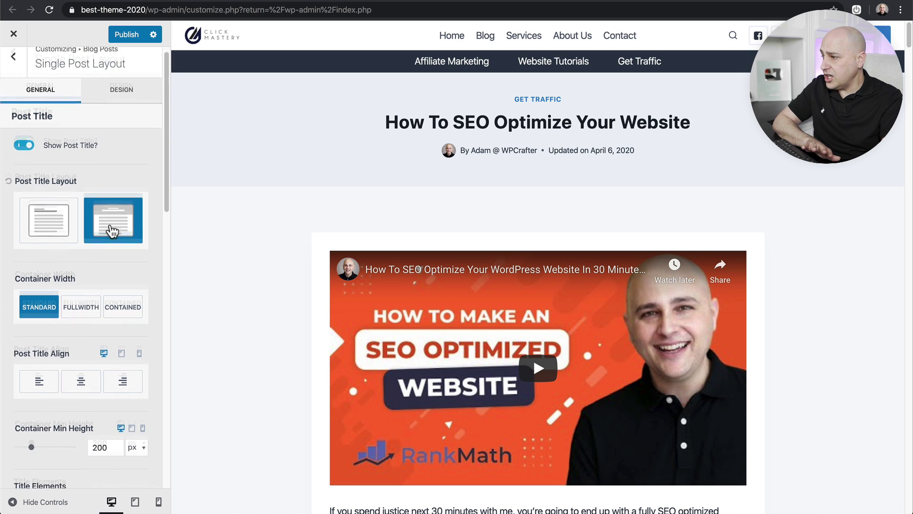
{"action": "scroll", "coordinate": [112, 232], "scroll_direction": "down", "scroll_amount": 5}
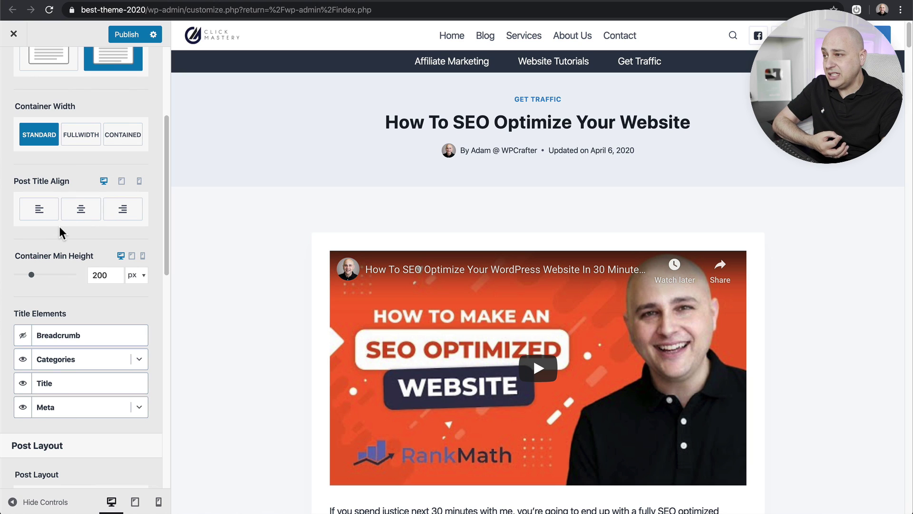
{"action": "left_click", "coordinate": [47, 216]}
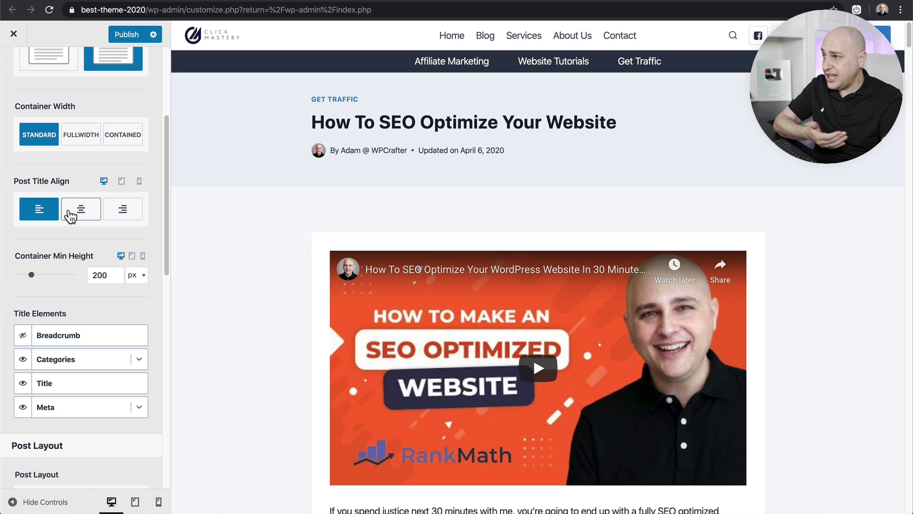
{"action": "left_click", "coordinate": [78, 214]}
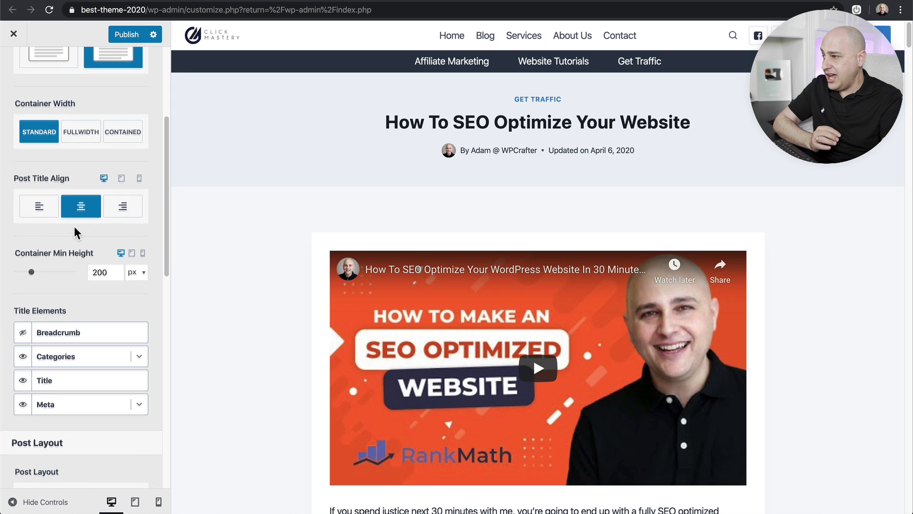
Enable the Breadcrumb title element and drag it below Meta
{"action": "scroll", "coordinate": [76, 230], "scroll_direction": "down", "scroll_amount": 2}
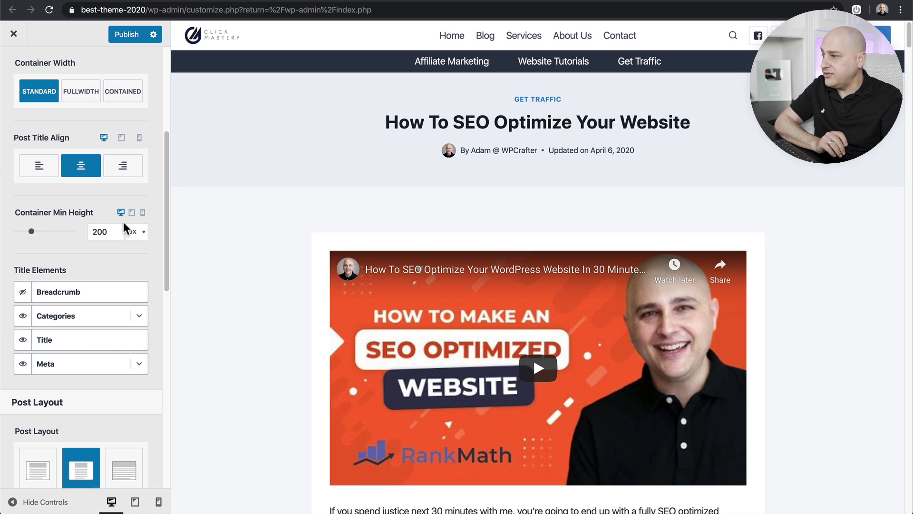
{"action": "scroll", "coordinate": [109, 190], "scroll_direction": "down", "scroll_amount": 3}
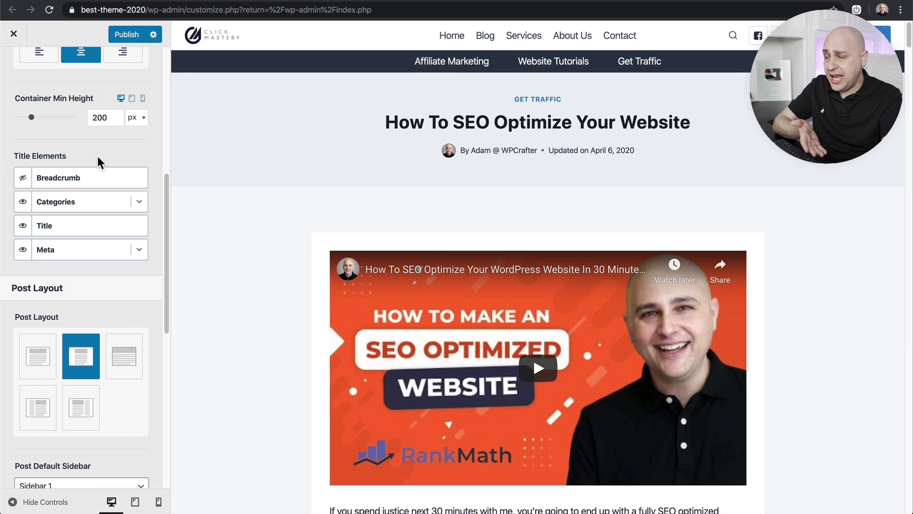
{"action": "left_click", "coordinate": [23, 178]}
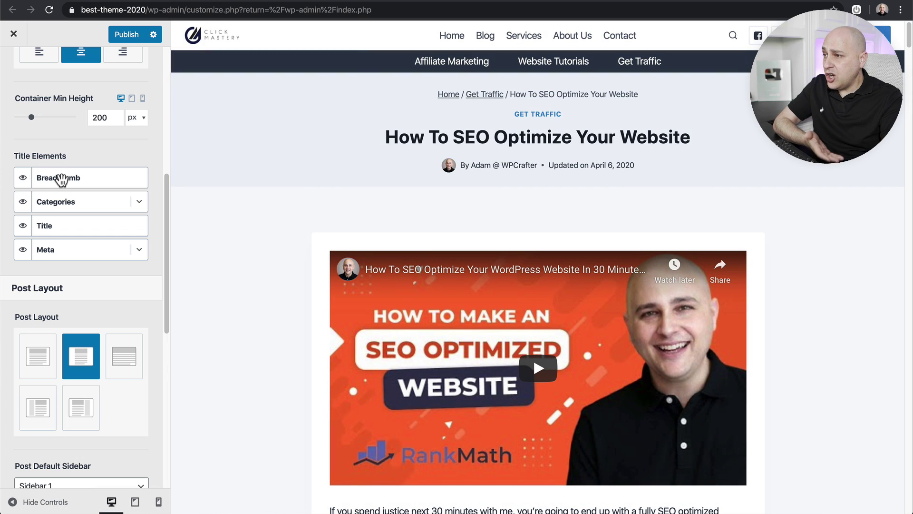
{"action": "left_click_drag", "start_coordinate": [61, 179], "coordinate": [63, 249]}
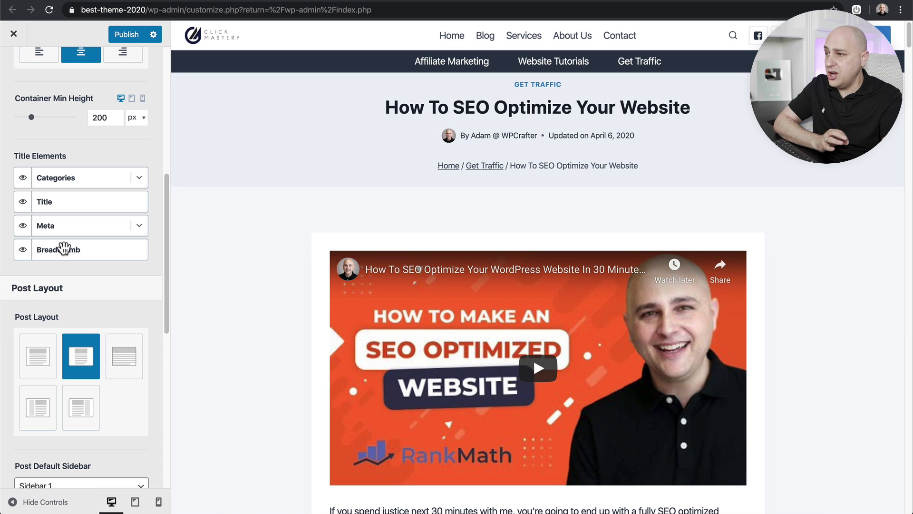
{"action": "left_click", "coordinate": [139, 227]}
{"action": "scroll", "coordinate": [141, 231], "scroll_direction": "down", "scroll_amount": 5}
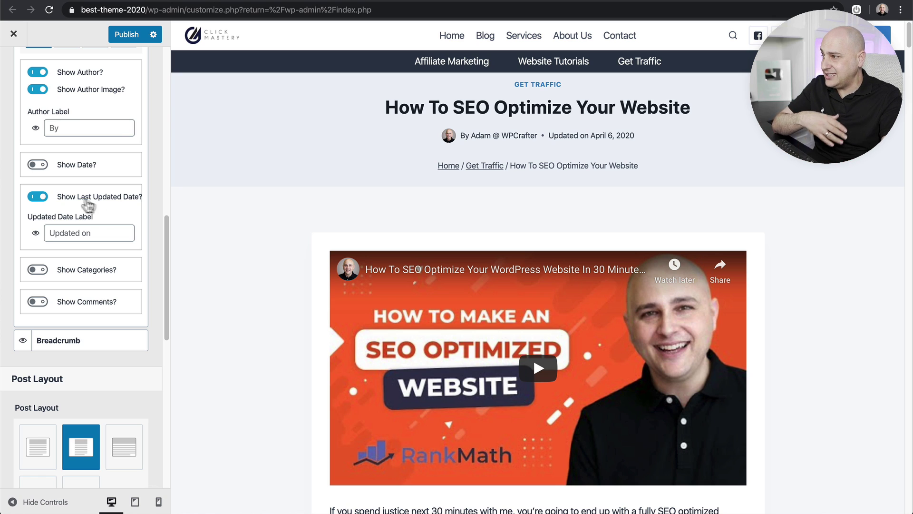
{"action": "scroll", "coordinate": [74, 199], "scroll_direction": "up", "scroll_amount": 2}
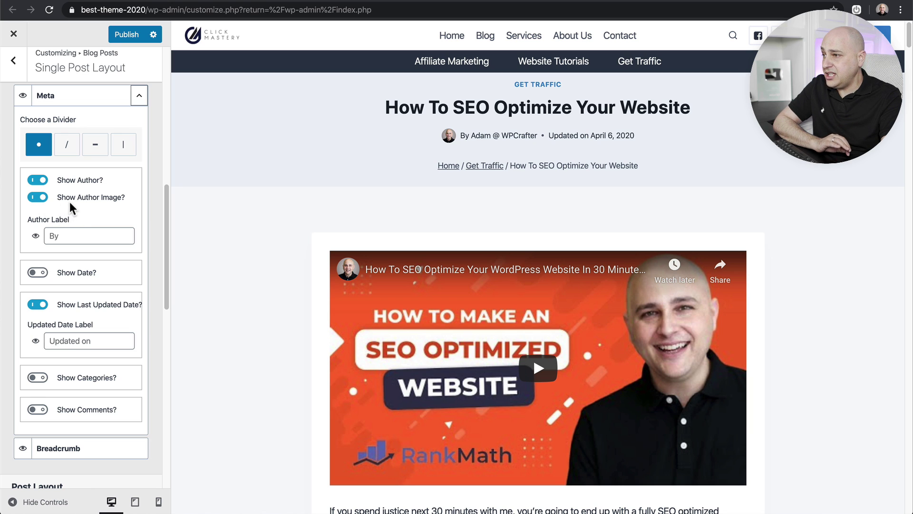
{"action": "scroll", "coordinate": [67, 209], "scroll_direction": "up", "scroll_amount": 3}
{"action": "left_click", "coordinate": [23, 199]}
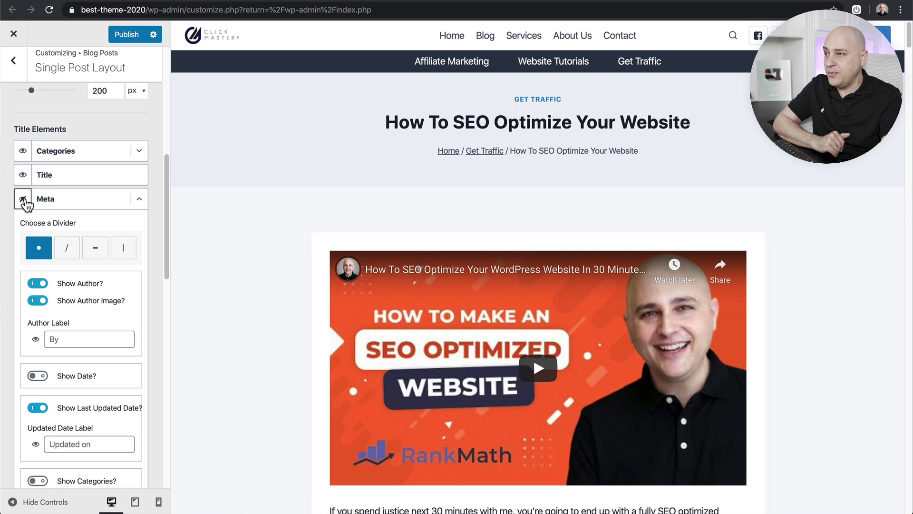
{"action": "left_click", "coordinate": [22, 199]}
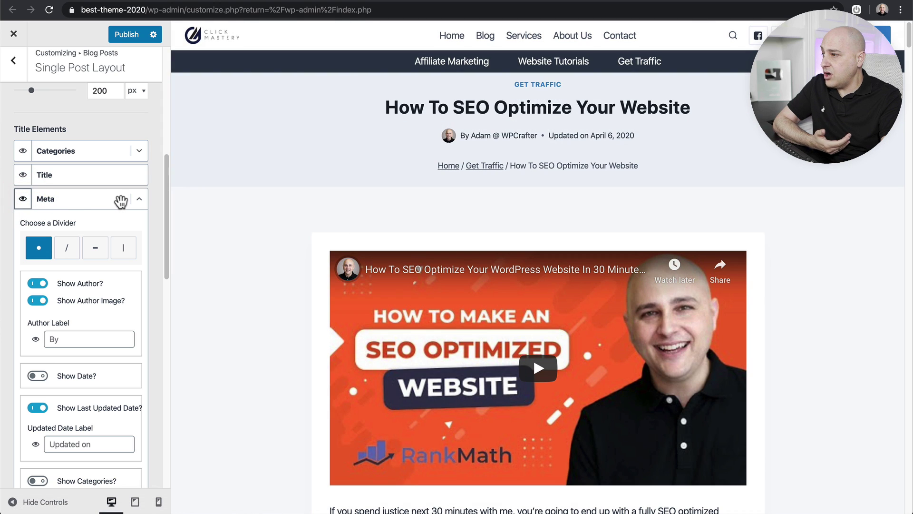
{"action": "left_click", "coordinate": [139, 200]}
{"action": "scroll", "coordinate": [125, 199], "scroll_direction": "down", "scroll_amount": 3}
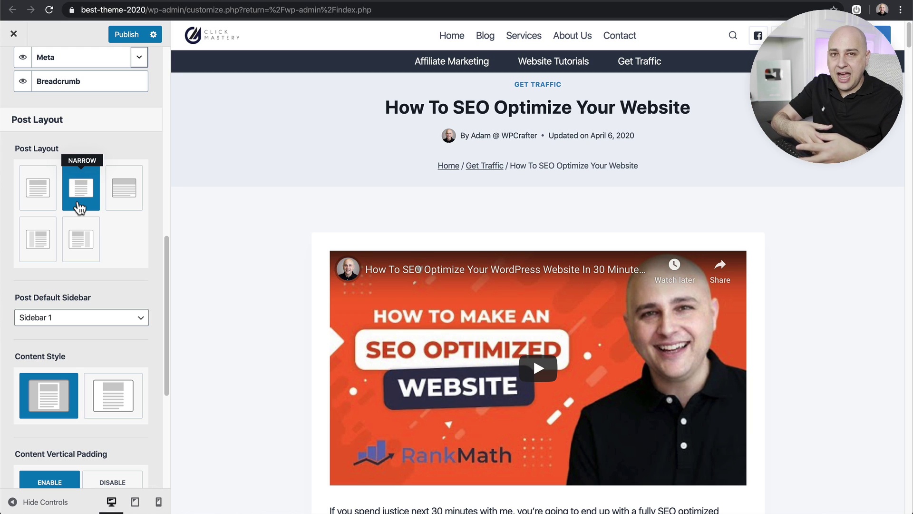
{"action": "left_click", "coordinate": [47, 193]}
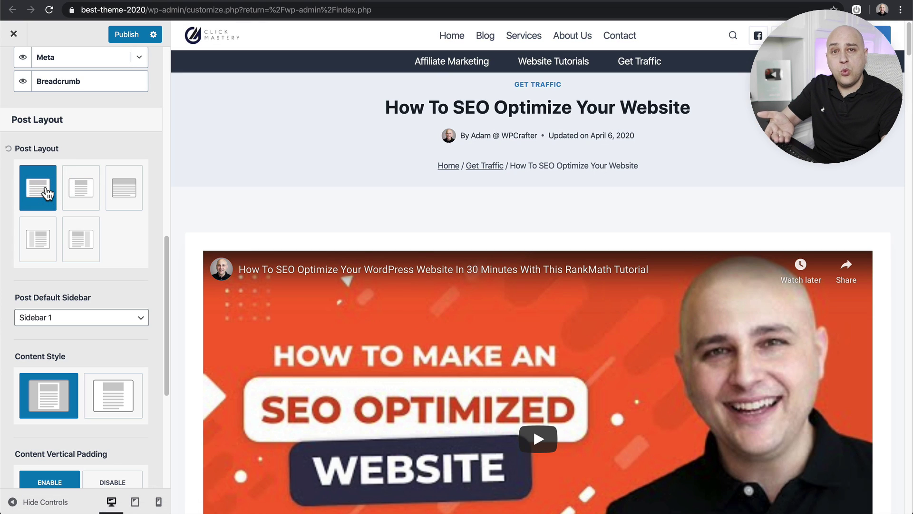
{"action": "left_click", "coordinate": [85, 193]}
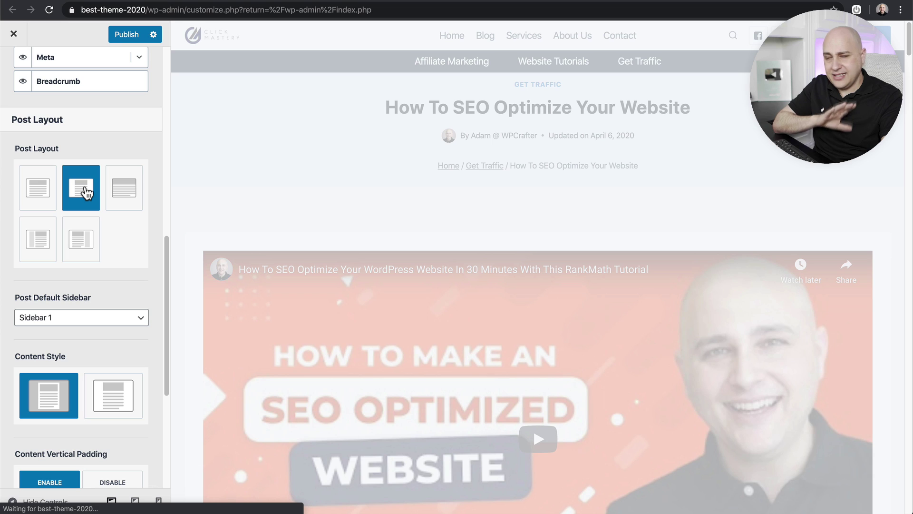
{"action": "scroll", "coordinate": [86, 193], "scroll_direction": "down", "scroll_amount": 4}
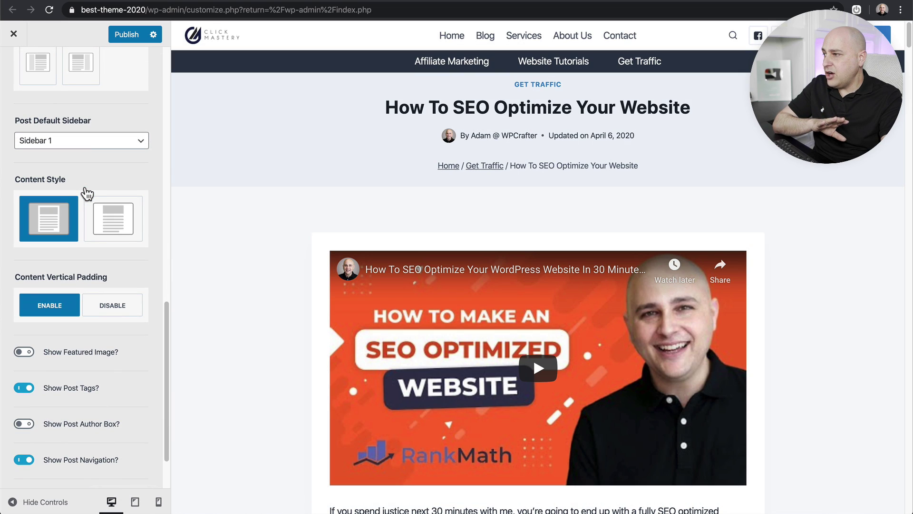
{"action": "scroll", "coordinate": [86, 193], "scroll_direction": "up", "scroll_amount": 4}
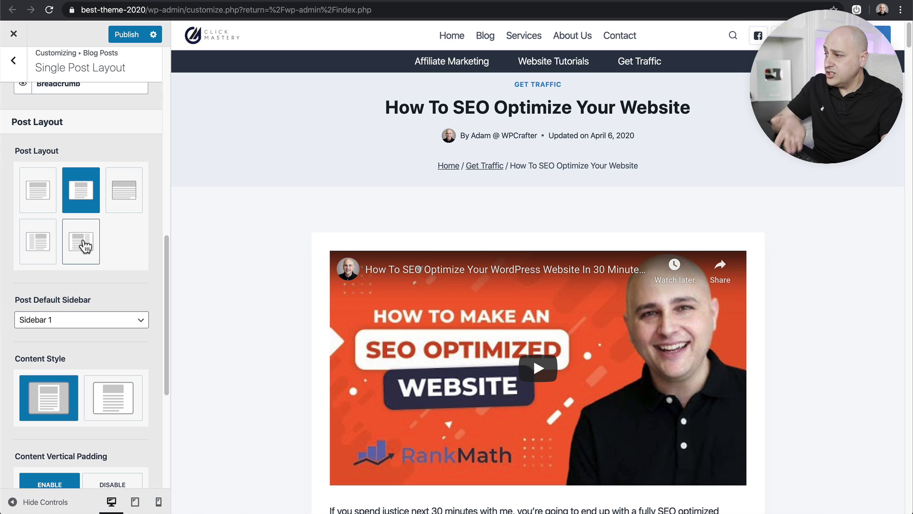
{"action": "left_click", "coordinate": [84, 243]}
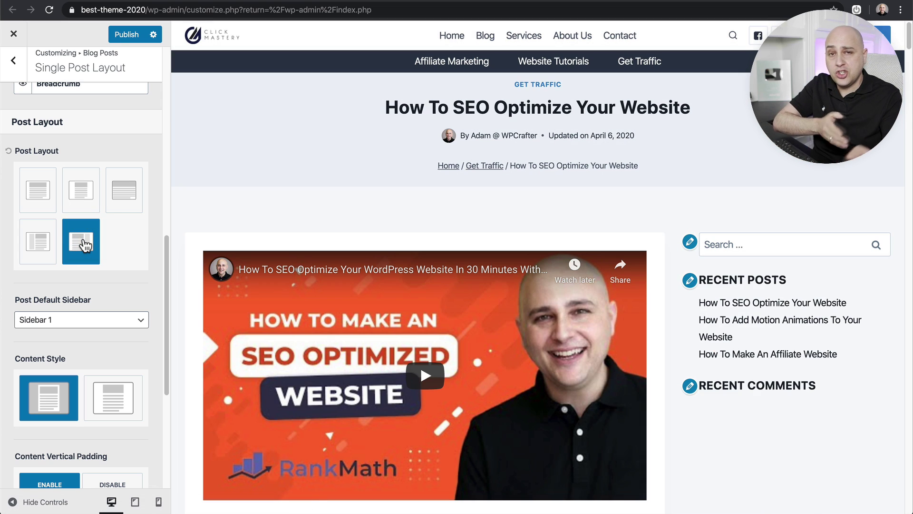
{"action": "left_click", "coordinate": [88, 190]}
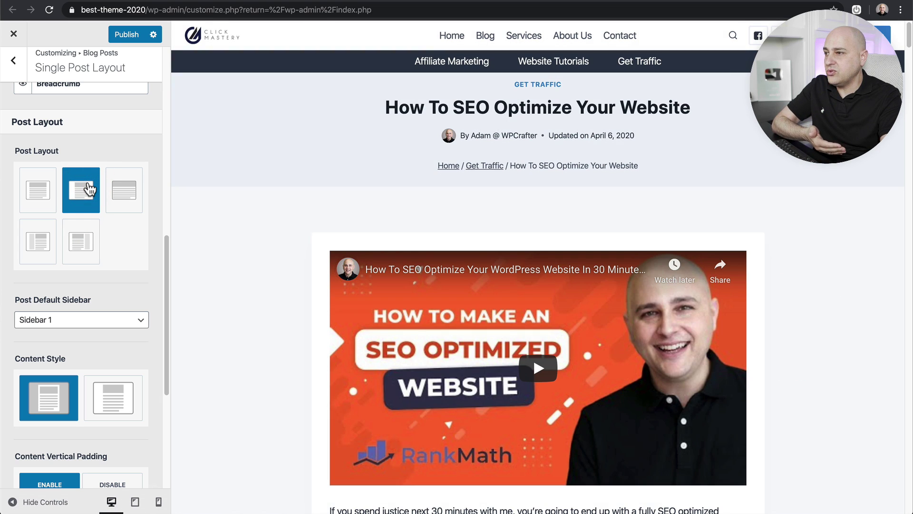
{"action": "scroll", "coordinate": [85, 186], "scroll_direction": "down", "scroll_amount": 3}
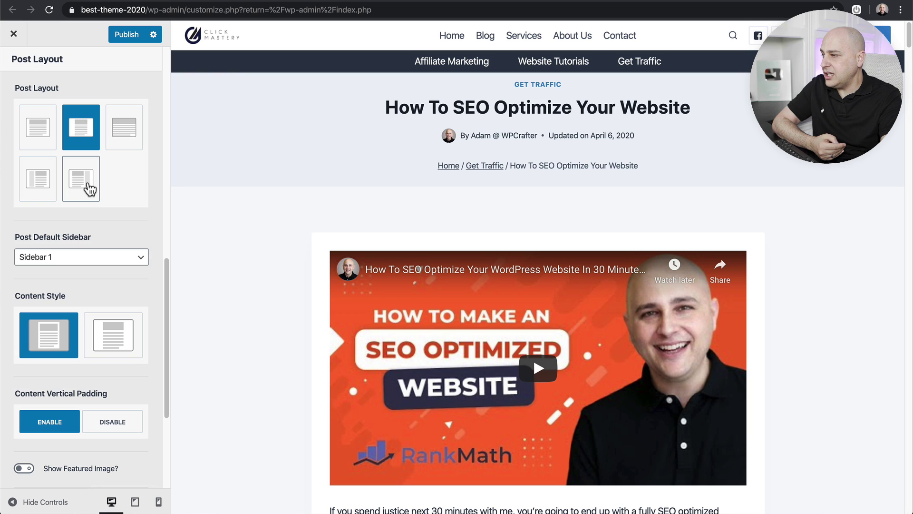
{"action": "scroll", "coordinate": [84, 185], "scroll_direction": "down", "scroll_amount": 5}
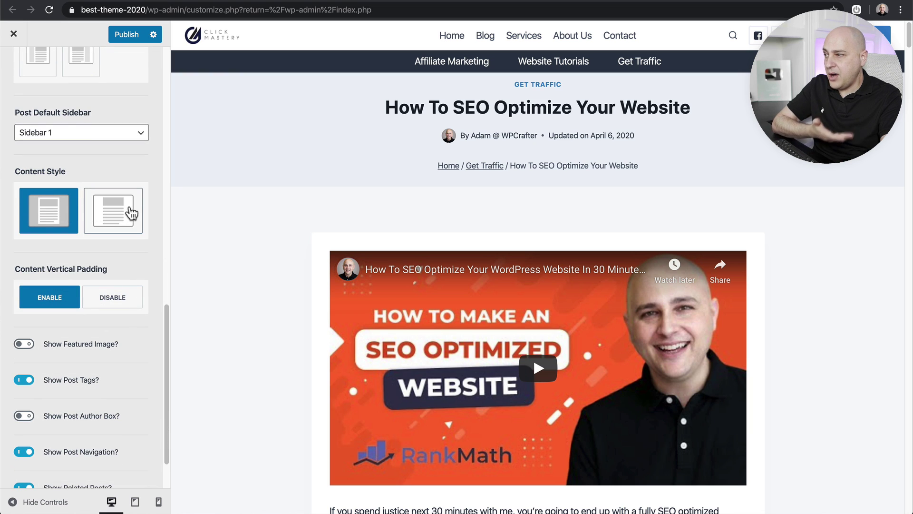
{"action": "left_click", "coordinate": [127, 212]}
{"action": "scroll", "coordinate": [275, 238], "scroll_direction": "down", "scroll_amount": 5}
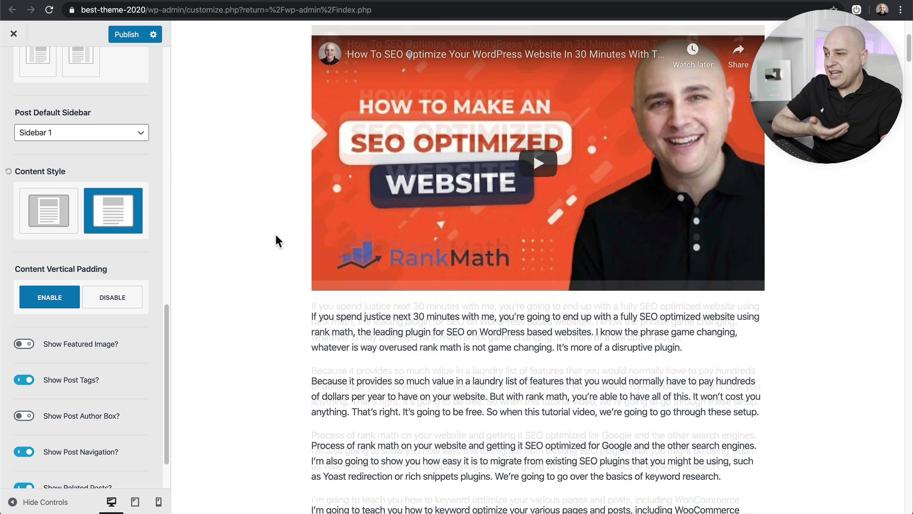
{"action": "scroll", "coordinate": [275, 237], "scroll_direction": "up", "scroll_amount": 5}
{"action": "left_click", "coordinate": [35, 224]}
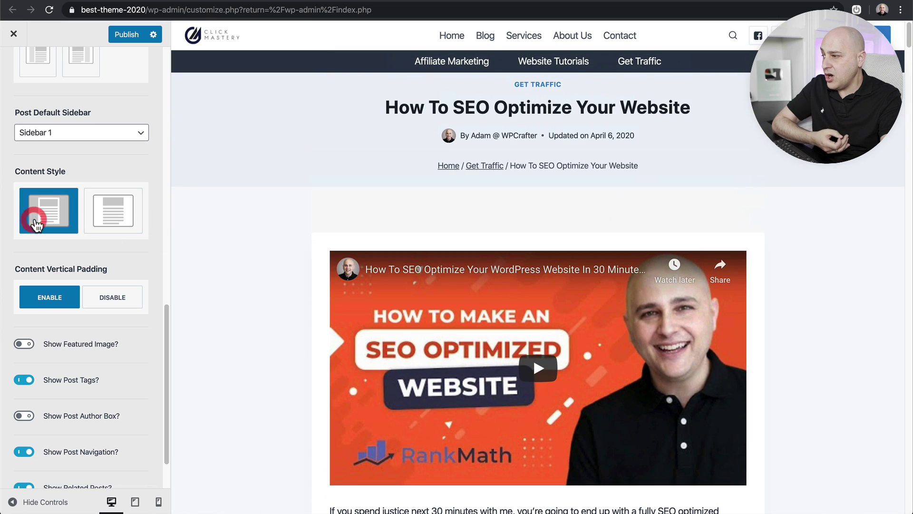
{"action": "scroll", "coordinate": [81, 241], "scroll_direction": "down", "scroll_amount": 3}
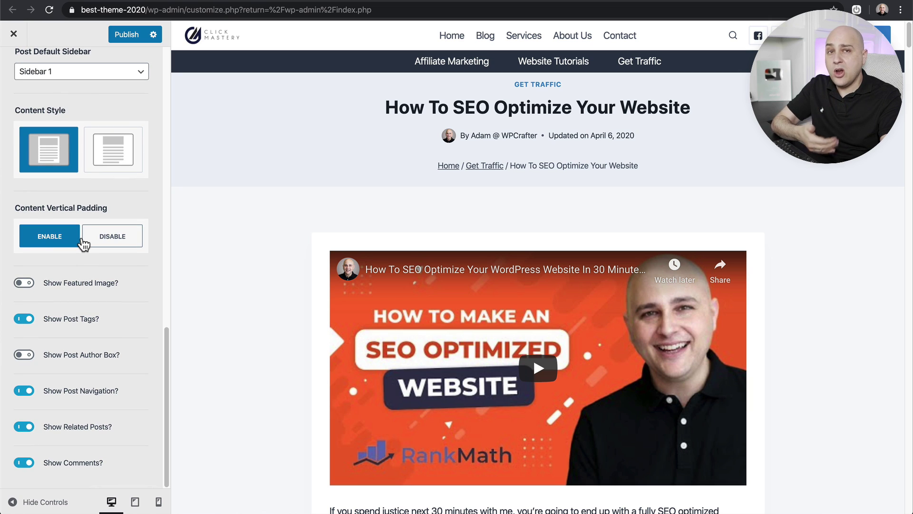
{"action": "left_click", "coordinate": [22, 283]}
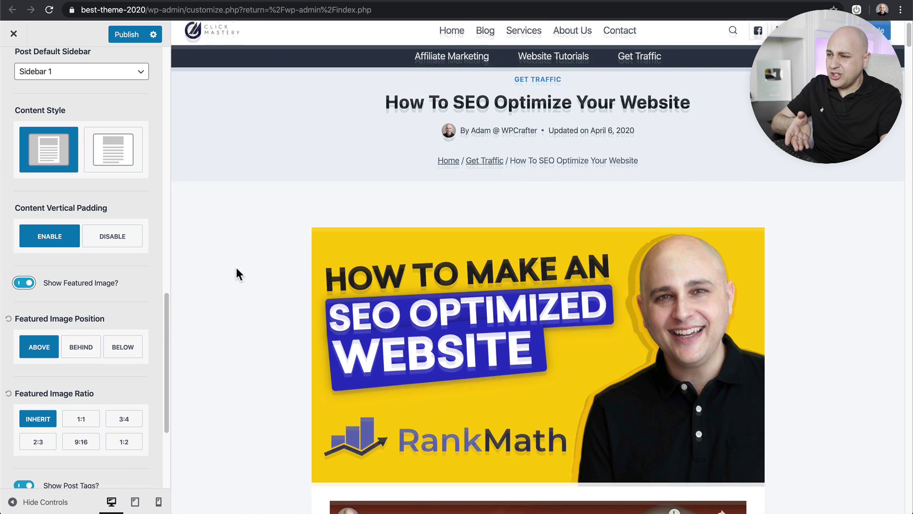
{"action": "scroll", "coordinate": [235, 267], "scroll_direction": "down", "scroll_amount": 2}
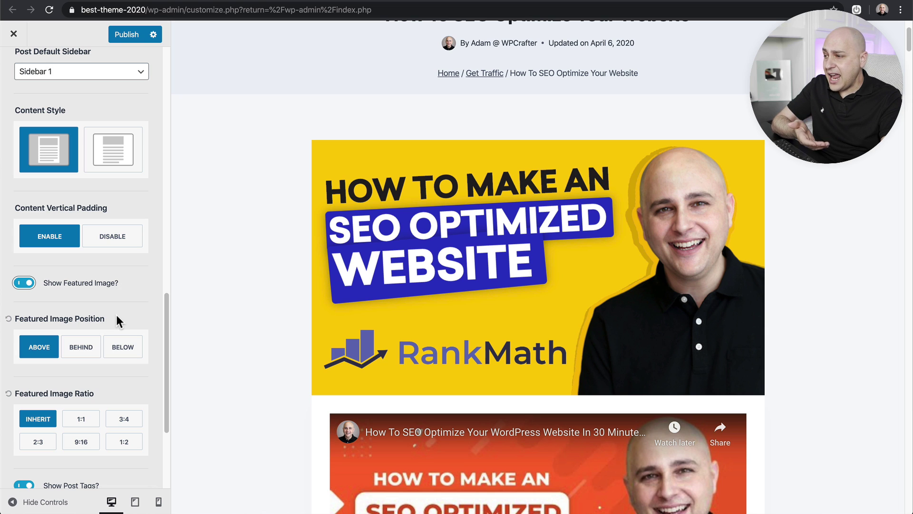
{"action": "left_click", "coordinate": [80, 350]}
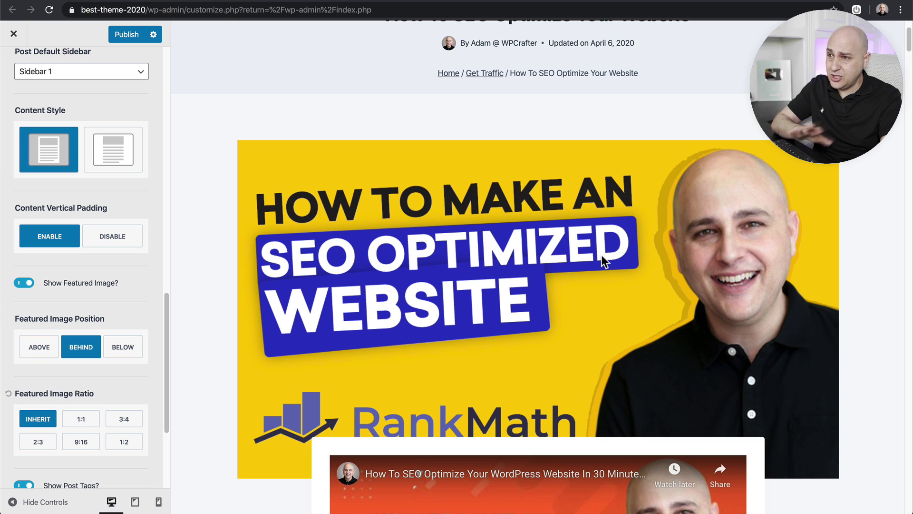
{"action": "left_click", "coordinate": [127, 349]}
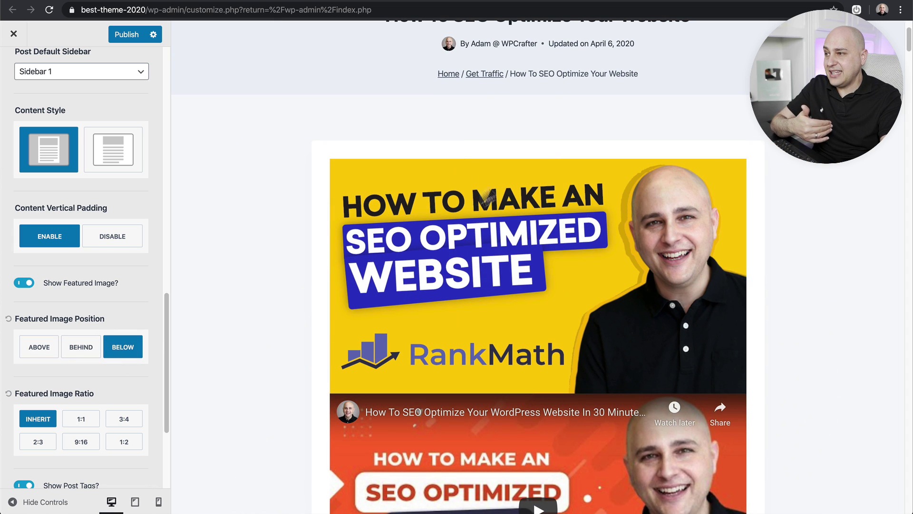
{"action": "left_click", "coordinate": [36, 347]}
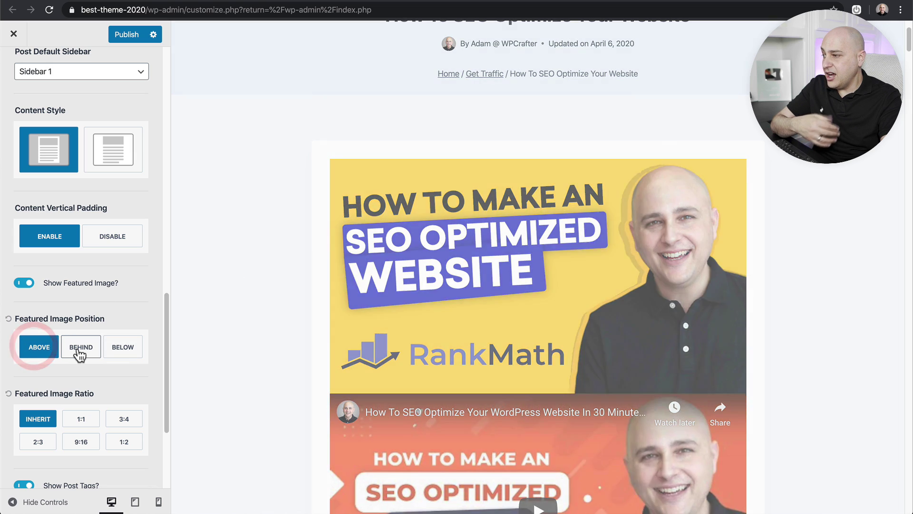
{"action": "scroll", "coordinate": [79, 351], "scroll_direction": "down", "scroll_amount": 3}
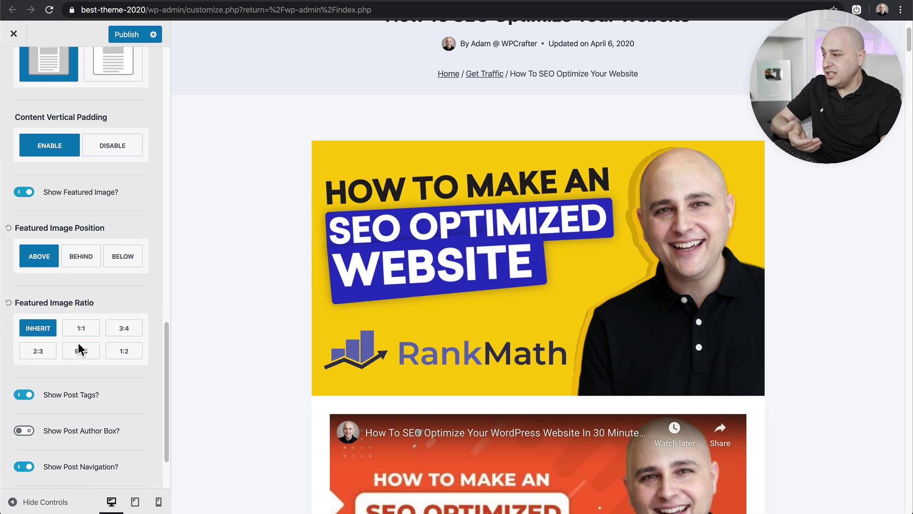
{"action": "scroll", "coordinate": [83, 313], "scroll_direction": "up", "scroll_amount": 1}
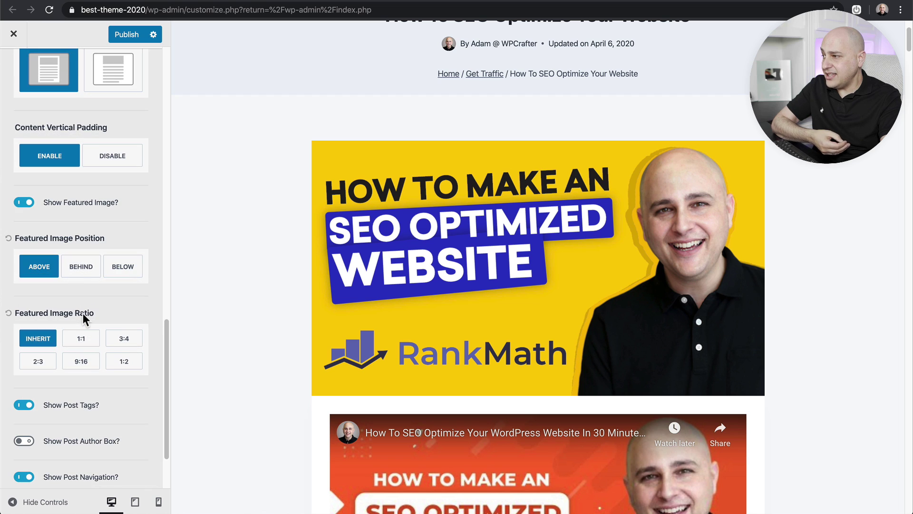
{"action": "scroll", "coordinate": [82, 313], "scroll_direction": "up", "scroll_amount": 5}
{"action": "scroll", "coordinate": [340, 276], "scroll_direction": "up", "scroll_amount": 3}
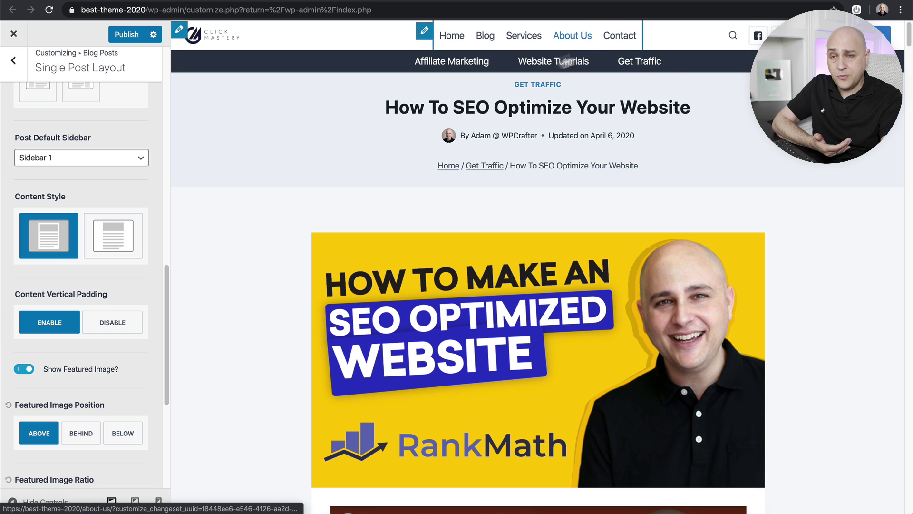
{"action": "scroll", "coordinate": [90, 276], "scroll_direction": "down", "scroll_amount": 2}
{"action": "left_click", "coordinate": [27, 272]}
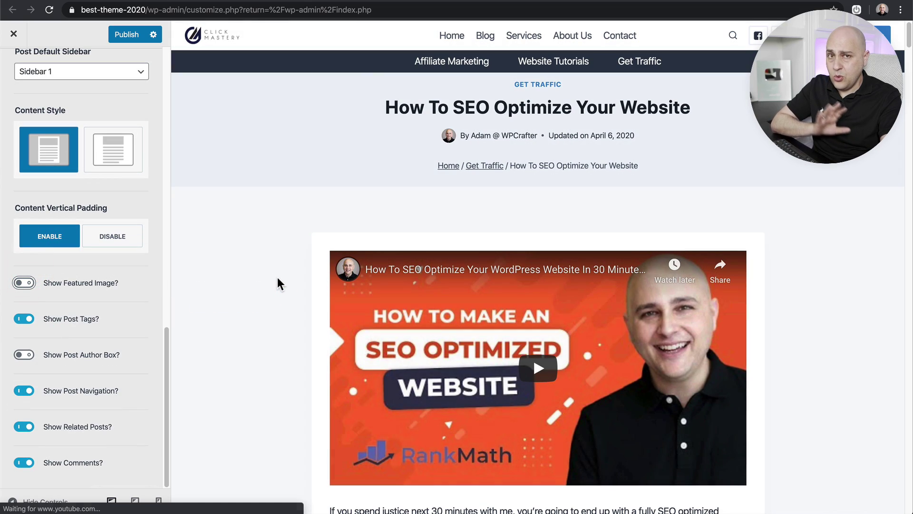
Scroll the Single Post Layout panel down and back up
{"action": "scroll", "coordinate": [326, 264], "scroll_direction": "down", "scroll_amount": 4}
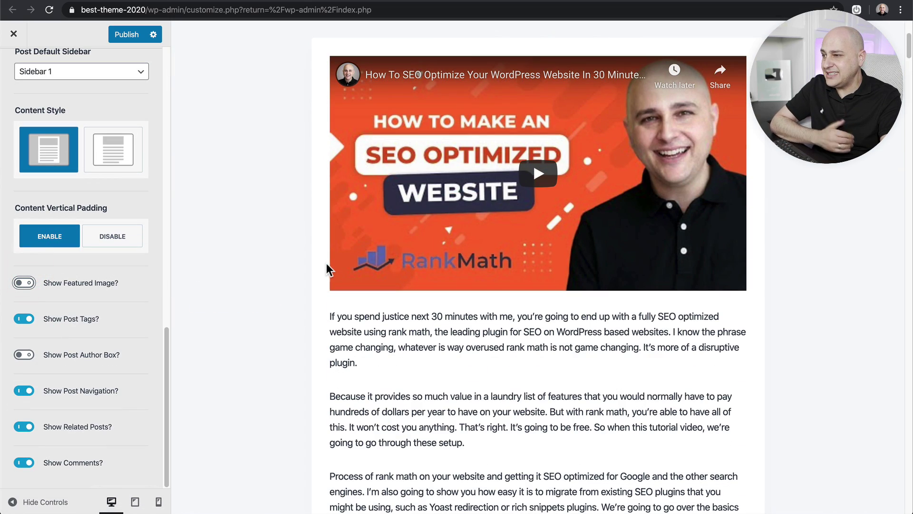
{"action": "scroll", "coordinate": [292, 269], "scroll_direction": "up", "scroll_amount": 4}
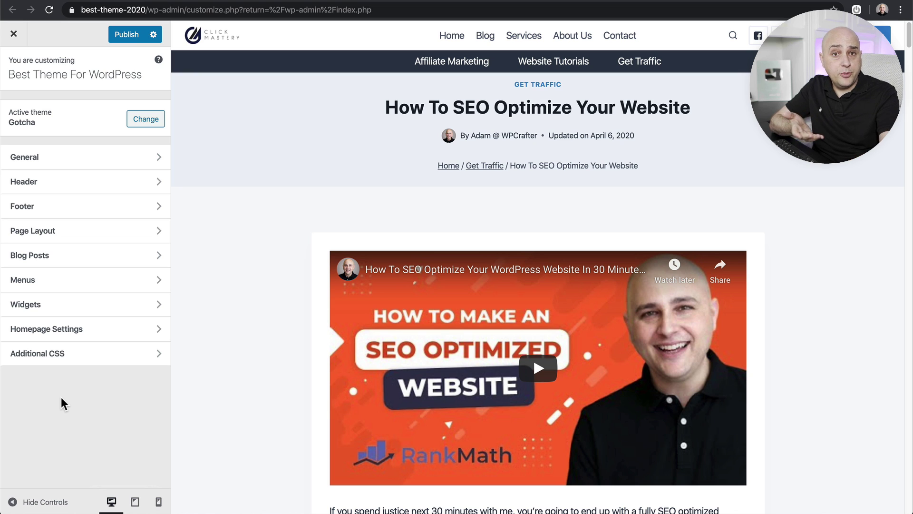
Open the Page Layout panel in the customizer
{"action": "left_click", "coordinate": [48, 233]}
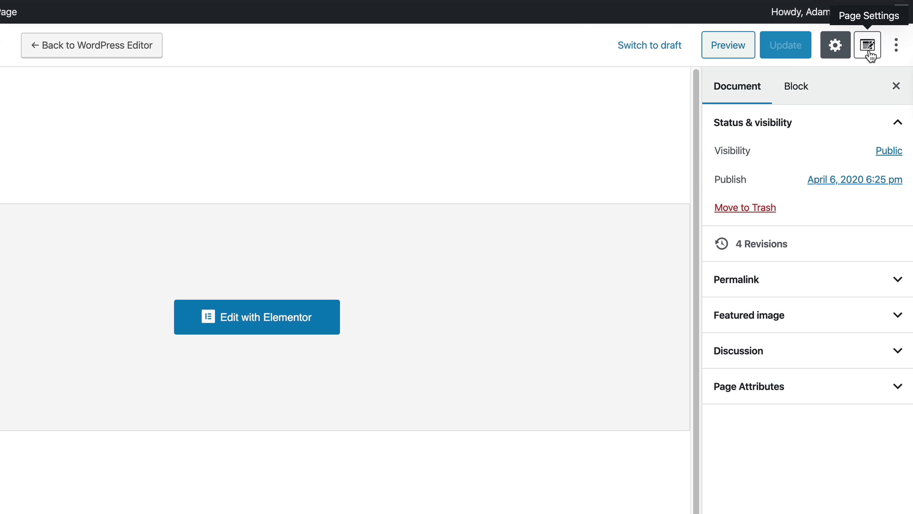
Show the Home page's Gotcha Page Settings sidebar with title, content style and layout options
{"action": "left_click", "coordinate": [868, 48]}
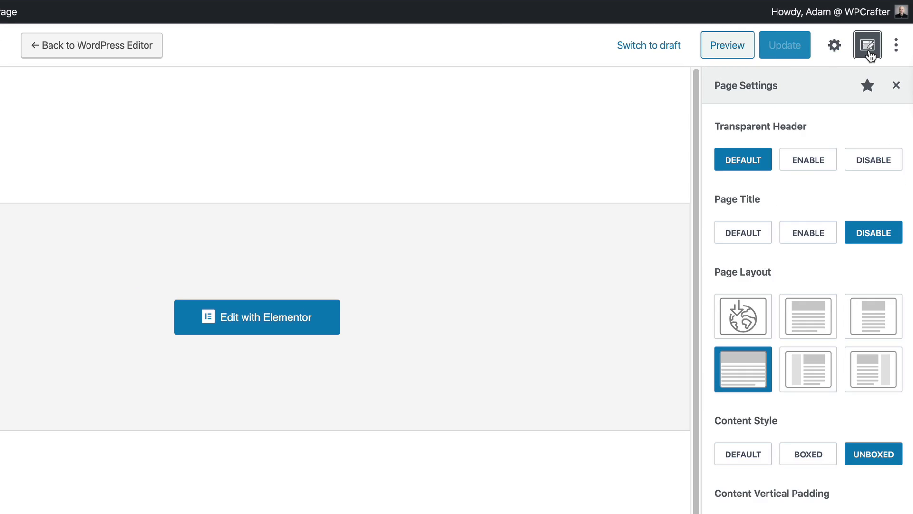